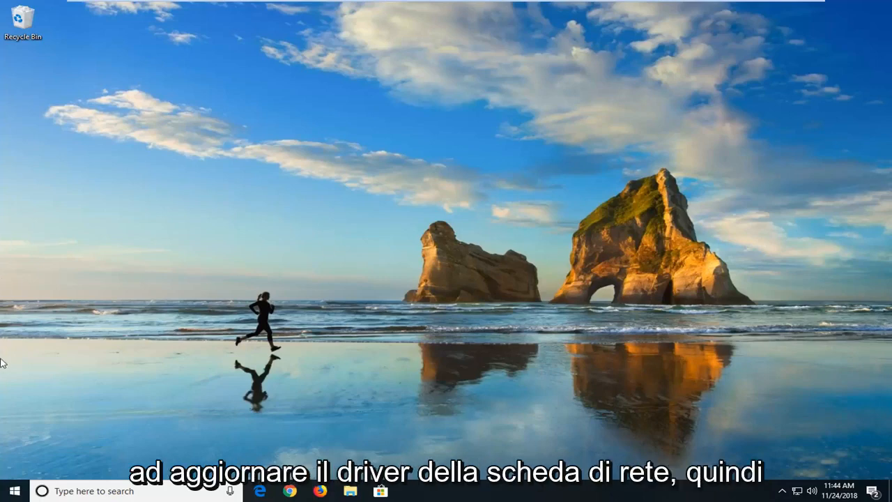
Step: Open Device Manager and enlarge its window so the full device list fits
{"action": "left_click", "coordinate": [11, 493]}
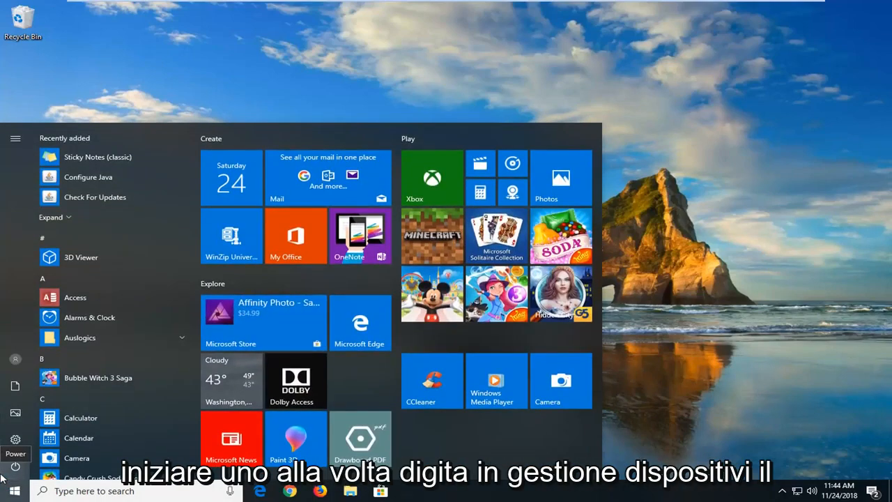
{"action": "type", "text": "device manager"}
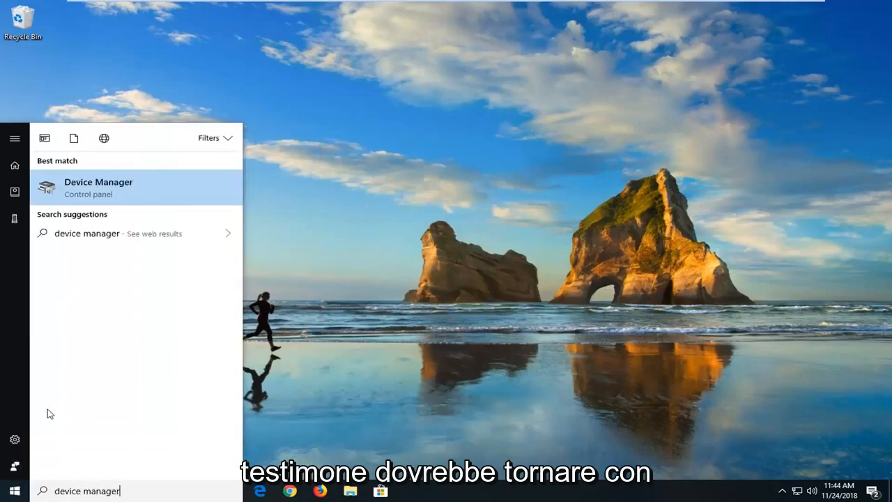
{"action": "left_click", "coordinate": [108, 193]}
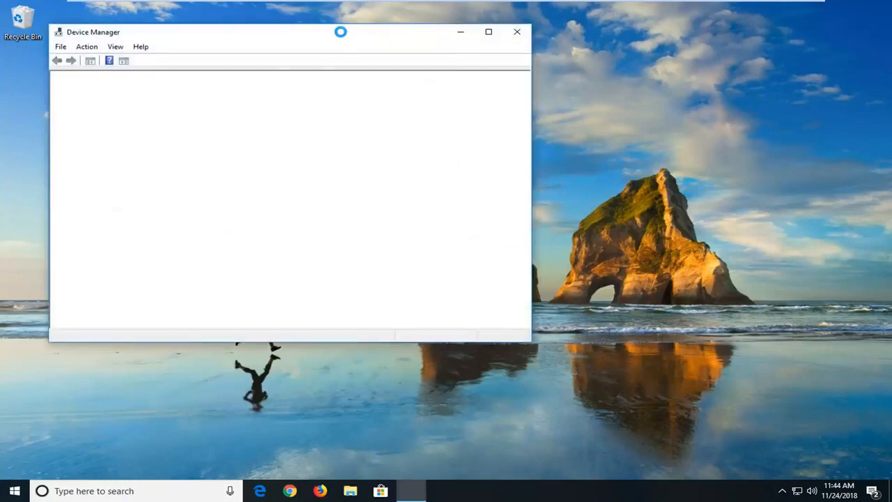
{"action": "left_click_drag", "start_coordinate": [341, 33], "coordinate": [394, 34]}
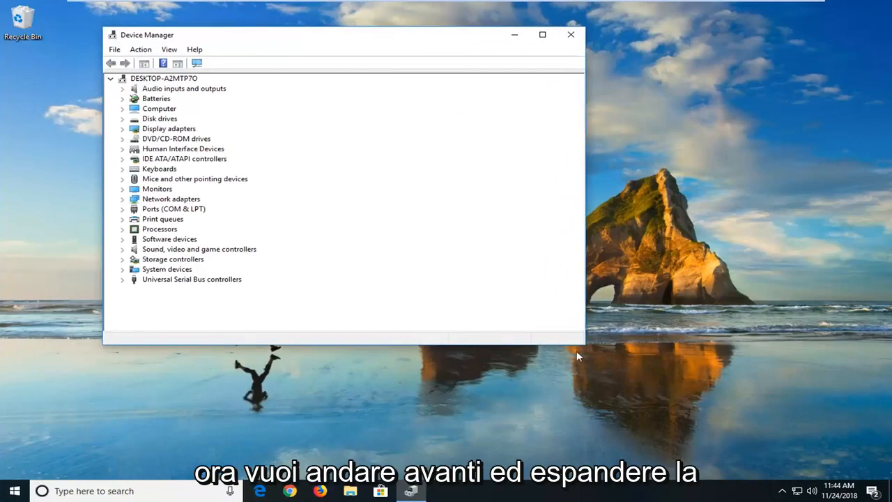
{"action": "left_click_drag", "start_coordinate": [584, 343], "coordinate": [706, 384]}
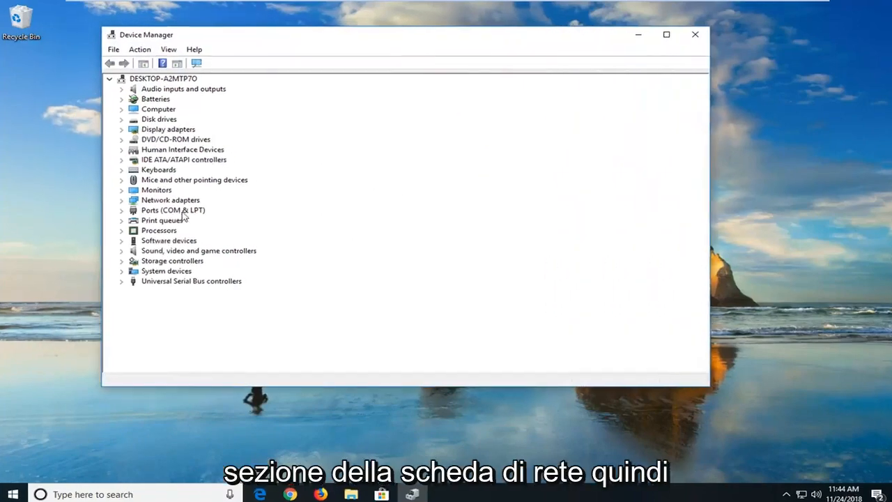
Step: Search automatically for updated driver software for the Intel(R) 82574L Gigabit Network Connection under Network adapters
{"action": "left_click", "coordinate": [173, 201]}
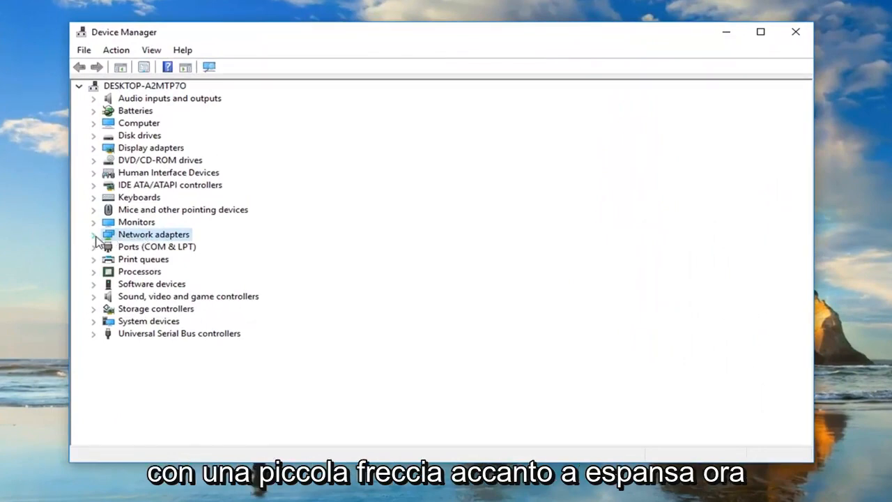
{"action": "left_click", "coordinate": [95, 235]}
{"action": "left_click", "coordinate": [155, 248]}
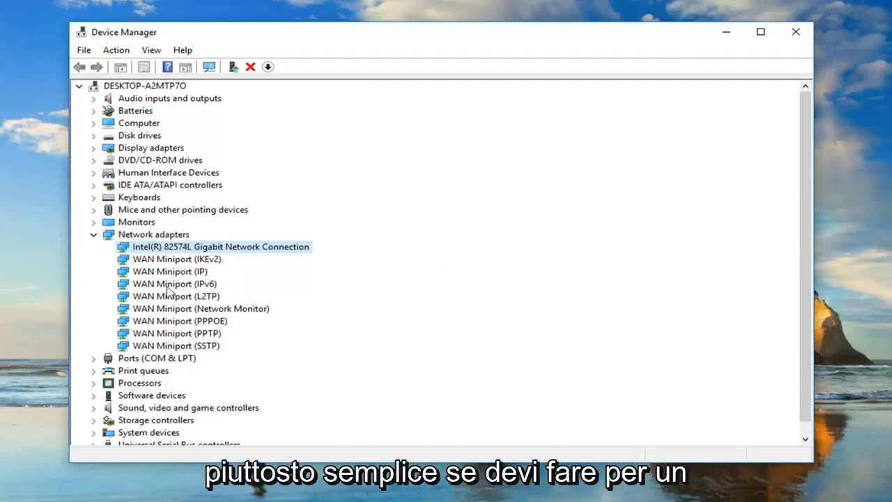
{"action": "right_click", "coordinate": [186, 249]}
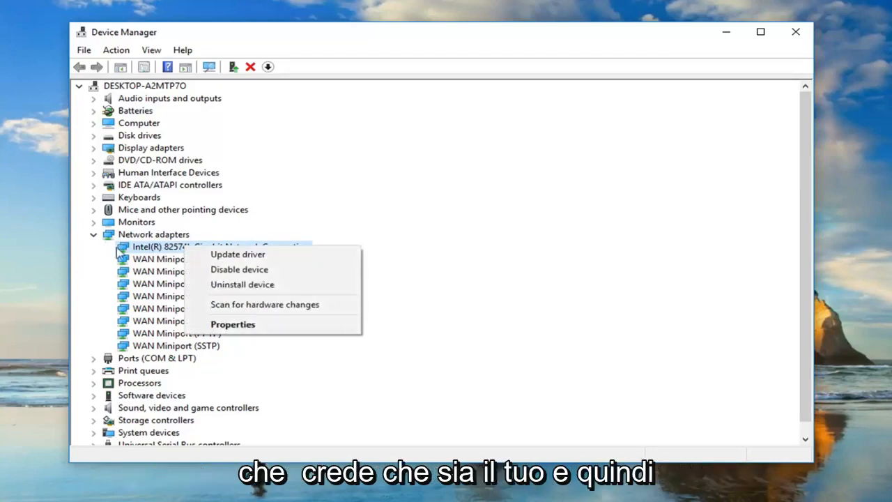
{"action": "left_click", "coordinate": [221, 255]}
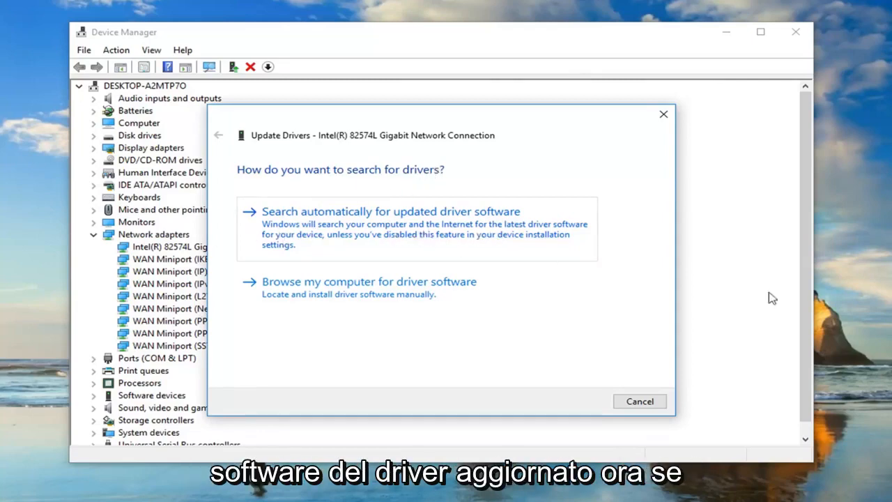
{"action": "left_click", "coordinate": [359, 216]}
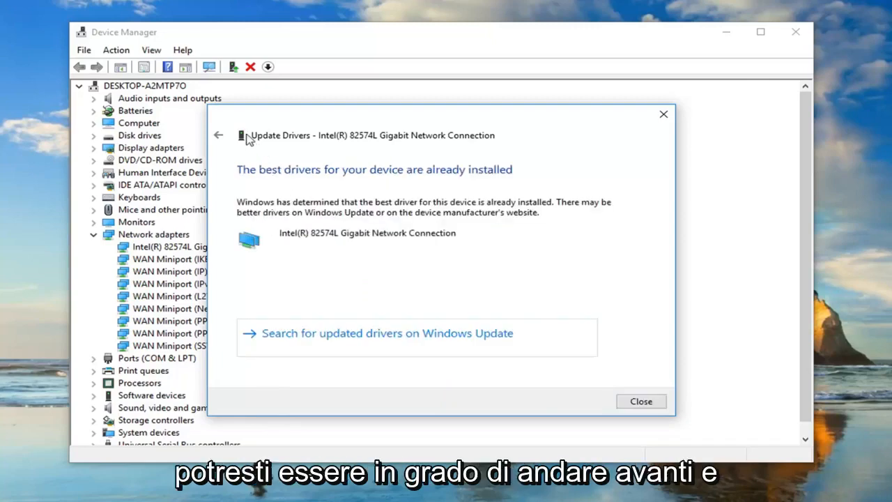
Step: Install the Intel(R) 82574L Gigabit Network Connection driver from the list of drivers available on the computer, and close Device Manager
{"action": "left_click", "coordinate": [220, 137]}
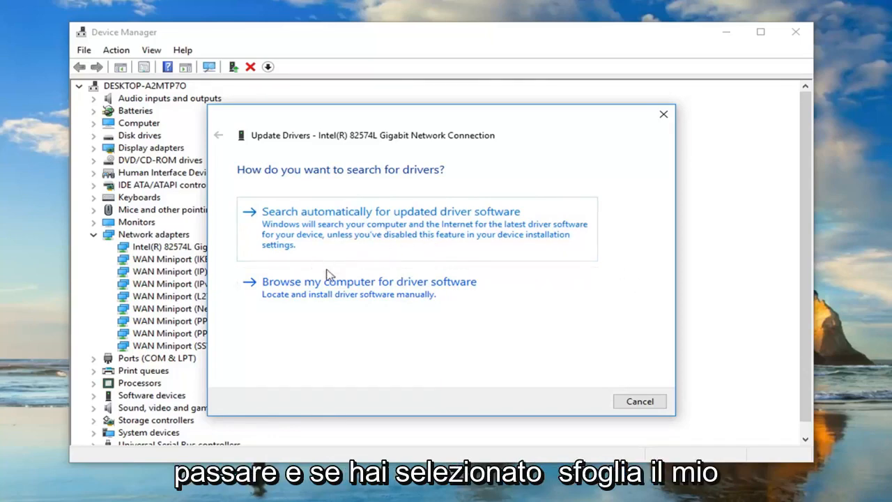
{"action": "left_click", "coordinate": [370, 301]}
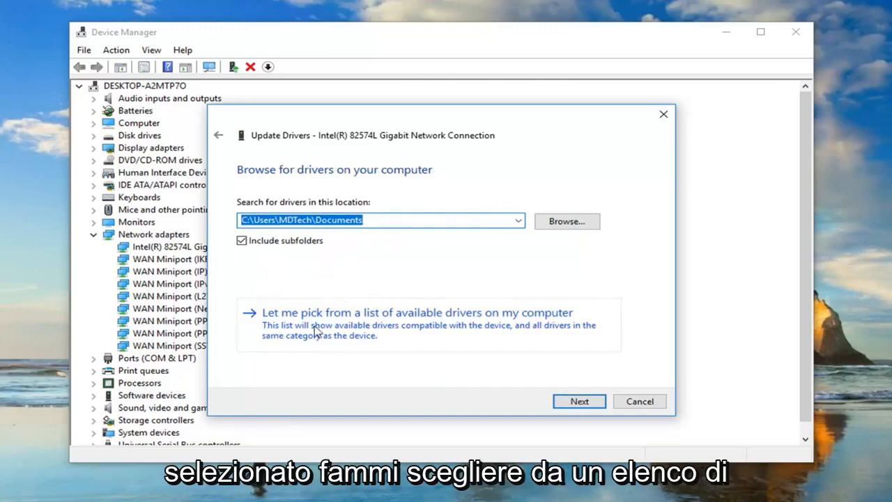
{"action": "left_click", "coordinate": [481, 320]}
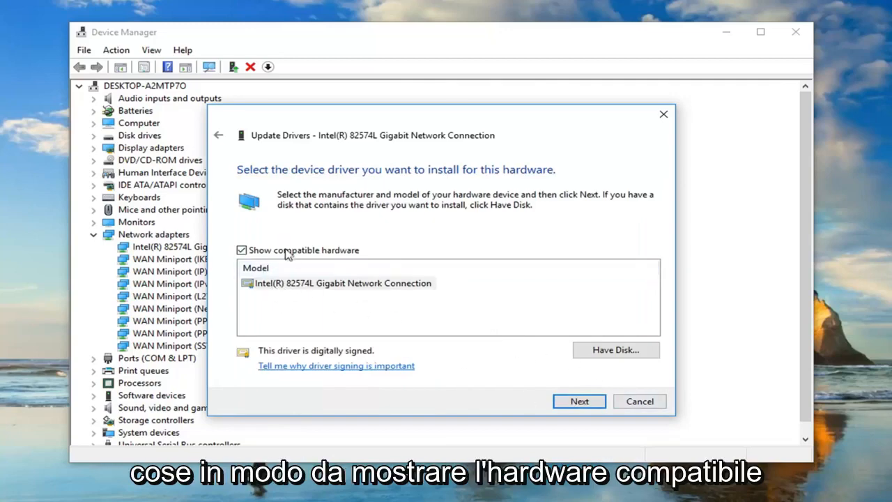
{"action": "left_click", "coordinate": [296, 284]}
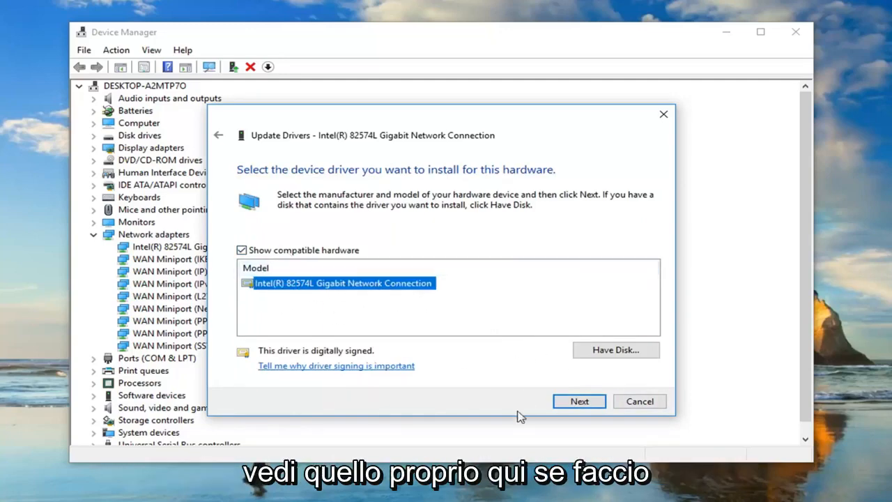
{"action": "left_click", "coordinate": [579, 403]}
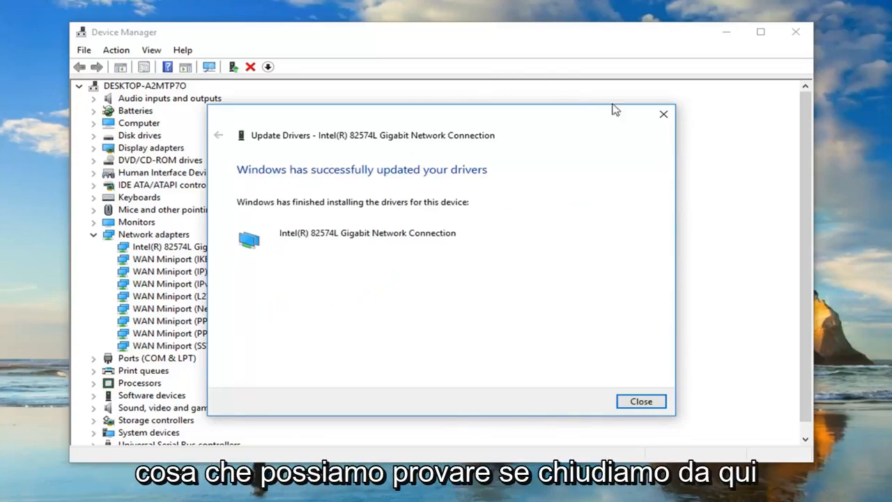
{"action": "left_click", "coordinate": [663, 114]}
{"action": "left_click", "coordinate": [794, 35]}
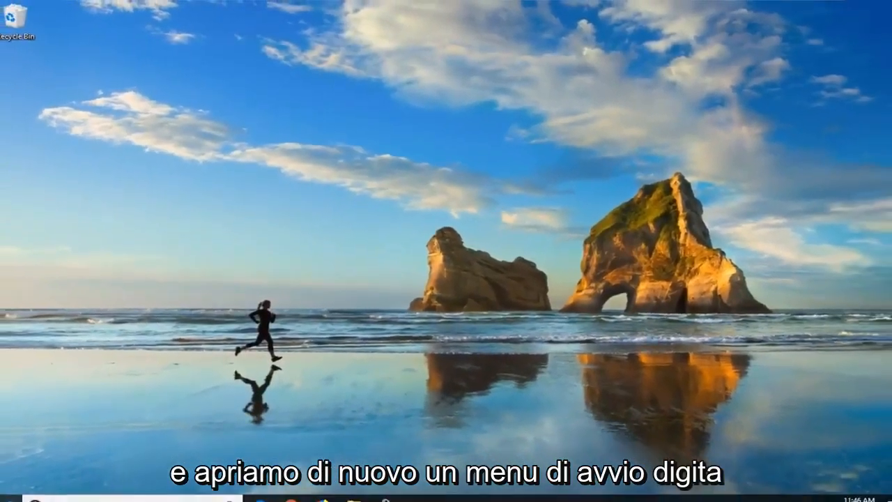
Step: Search for "troubleshooting" and open the Troubleshoot system settings
{"action": "left_click", "coordinate": [6, 499]}
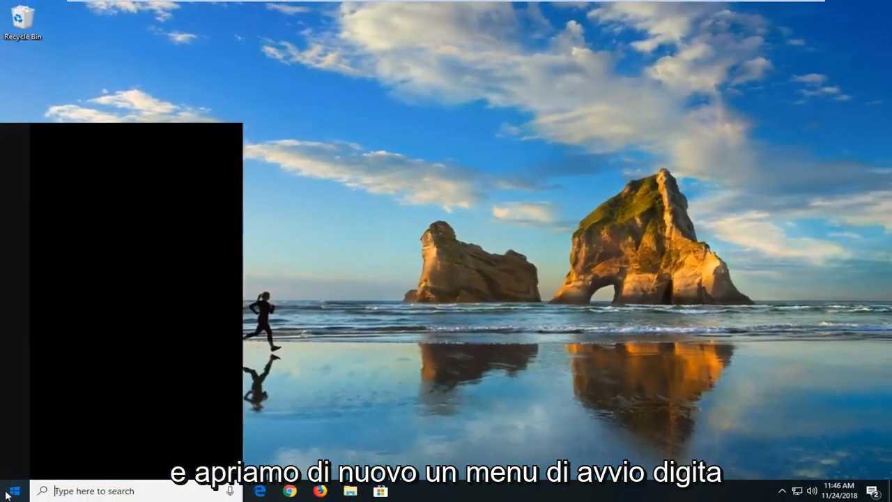
{"action": "type", "text": "troubleshooting"}
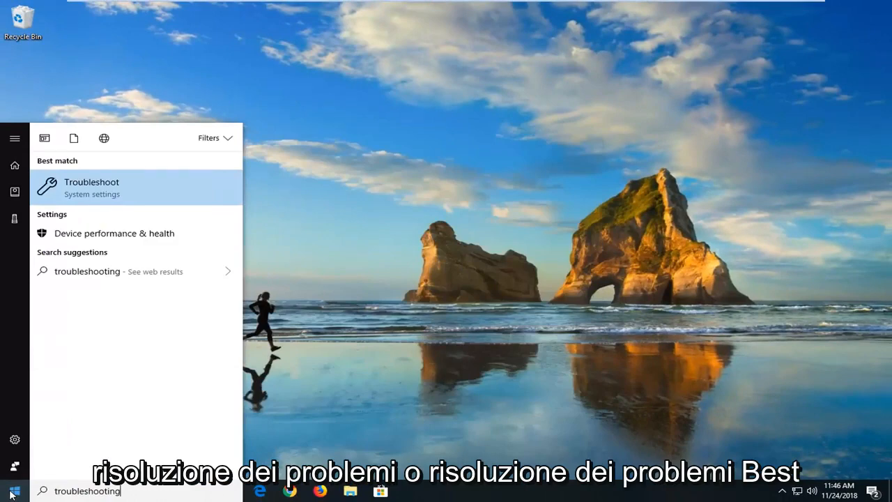
{"action": "left_click", "coordinate": [87, 187]}
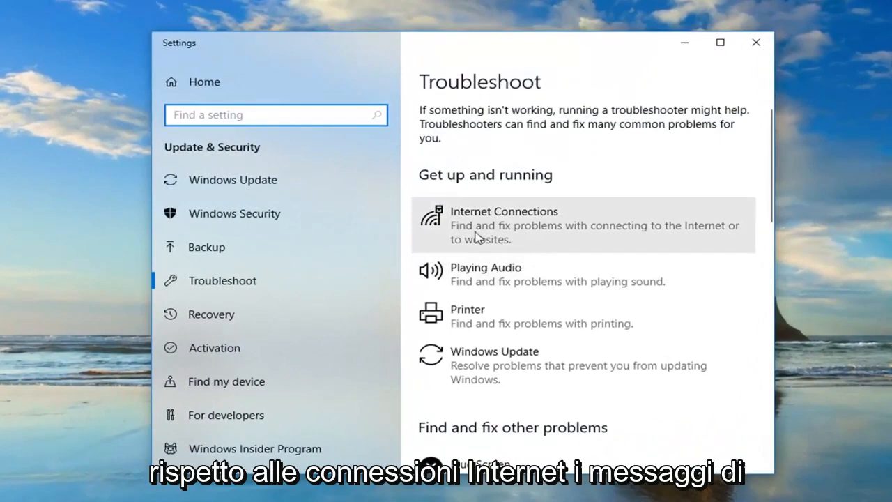
{"action": "left_click", "coordinate": [566, 237]}
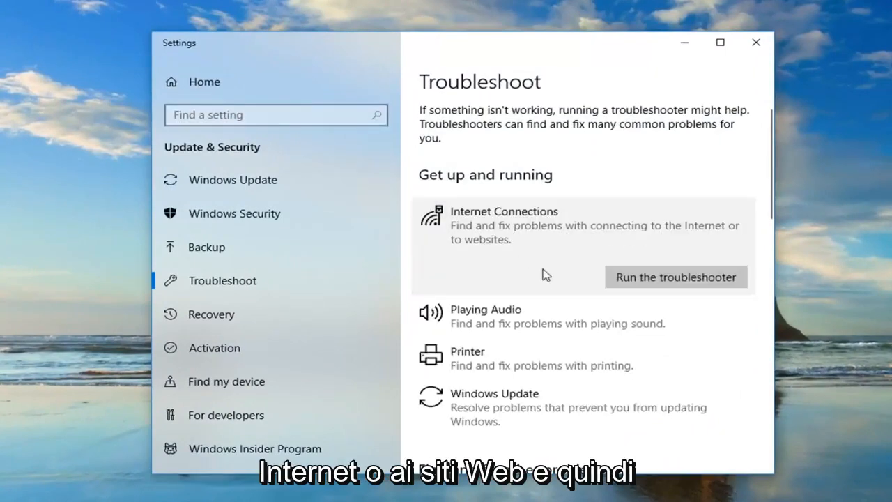
{"action": "left_click", "coordinate": [656, 282]}
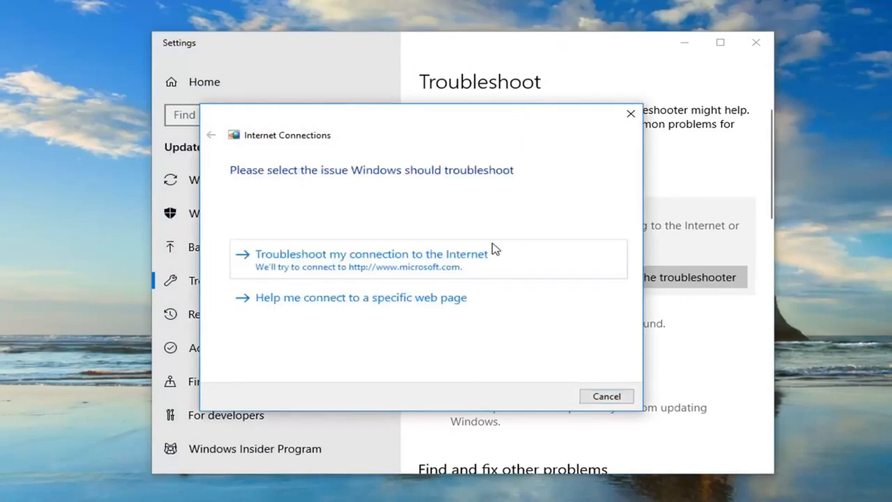
{"action": "left_click_drag", "start_coordinate": [474, 131], "coordinate": [150, 140]}
{"action": "scroll", "coordinate": [701, 292], "scroll_direction": "down", "scroll_amount": 5}
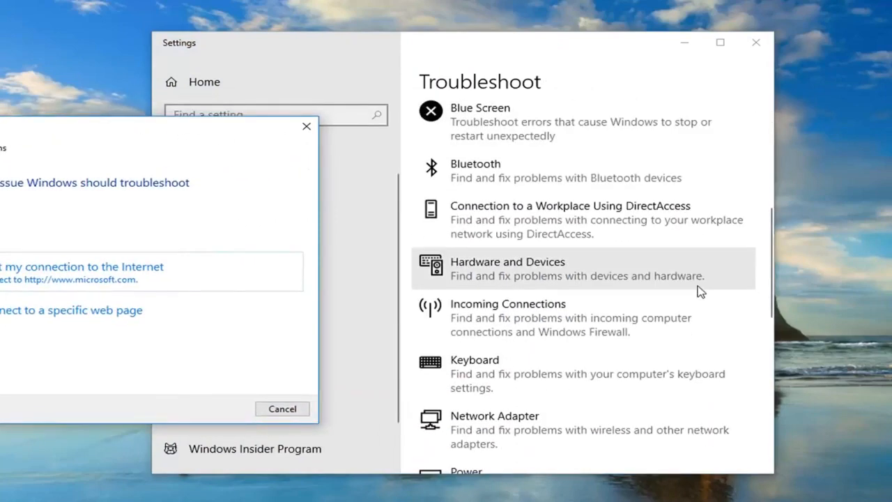
{"action": "scroll", "coordinate": [697, 291], "scroll_direction": "up", "scroll_amount": 5}
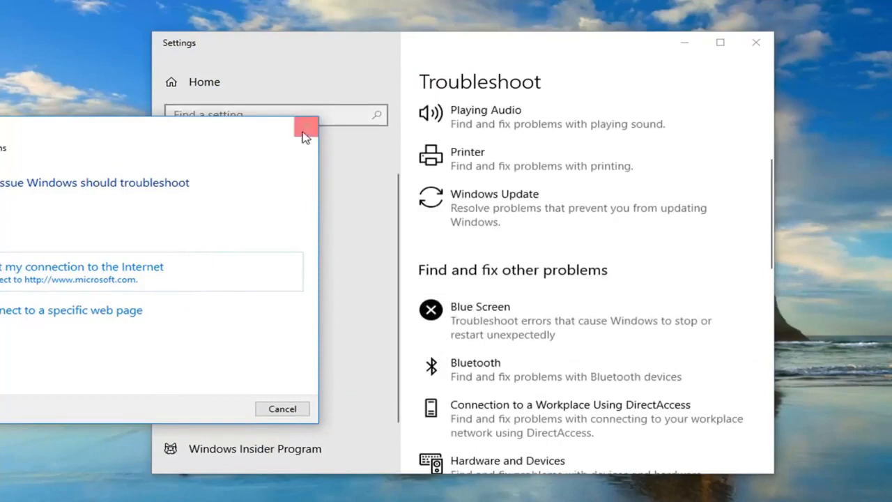
{"action": "left_click", "coordinate": [307, 127]}
Step: Run the Network Adapter troubleshooter, and close it and the Settings window when it finishes
{"action": "scroll", "coordinate": [655, 272], "scroll_direction": "down", "scroll_amount": 10}
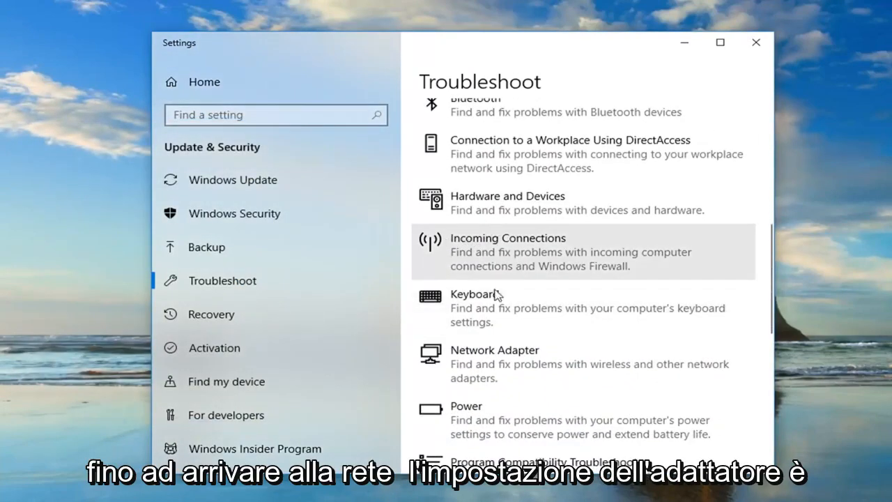
{"action": "left_click", "coordinate": [512, 378]}
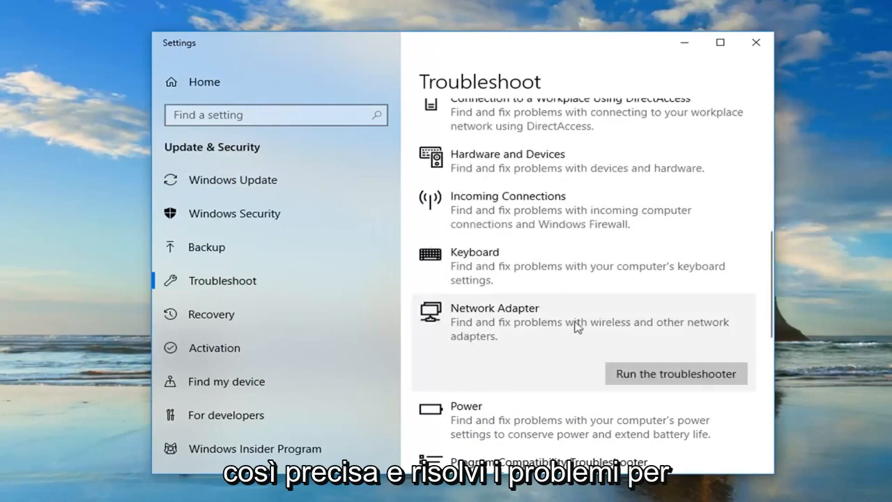
{"action": "left_click", "coordinate": [628, 381]}
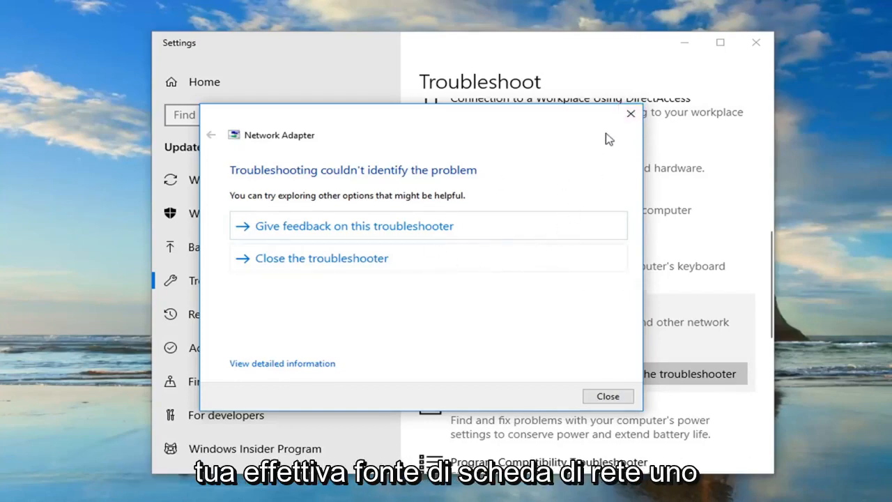
{"action": "left_click", "coordinate": [631, 113]}
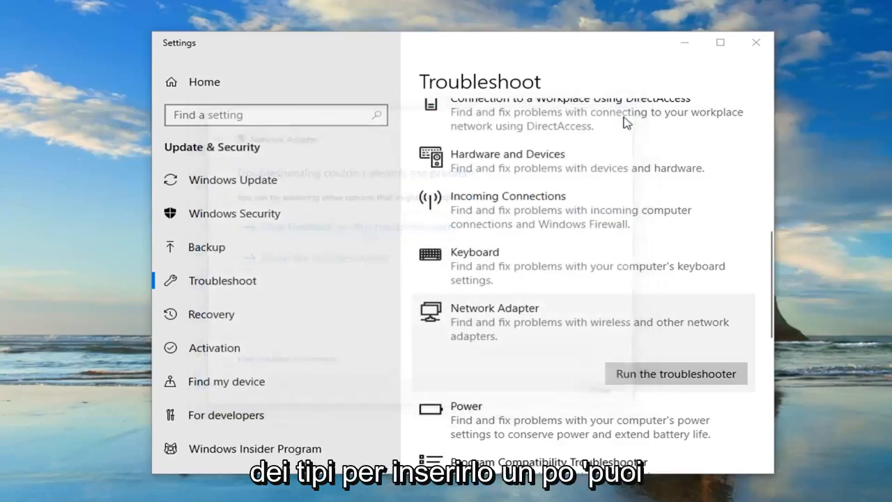
{"action": "scroll", "coordinate": [655, 278], "scroll_direction": "up", "scroll_amount": 10}
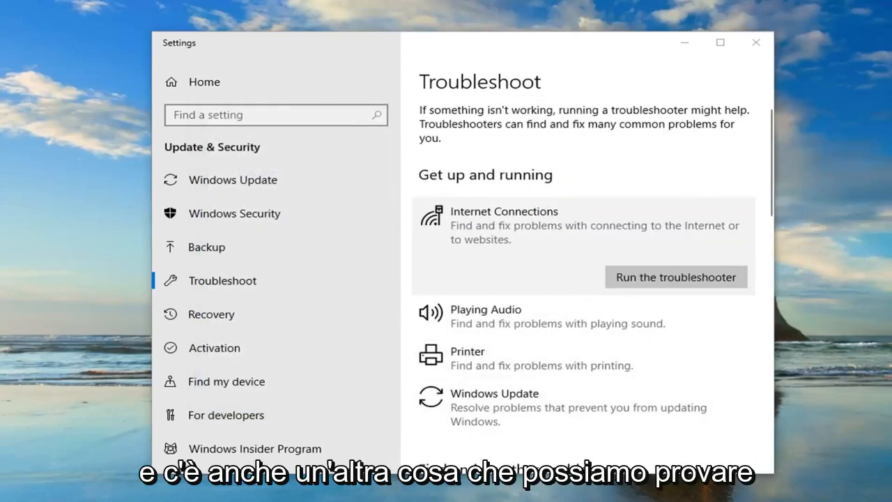
{"action": "left_click", "coordinate": [756, 44]}
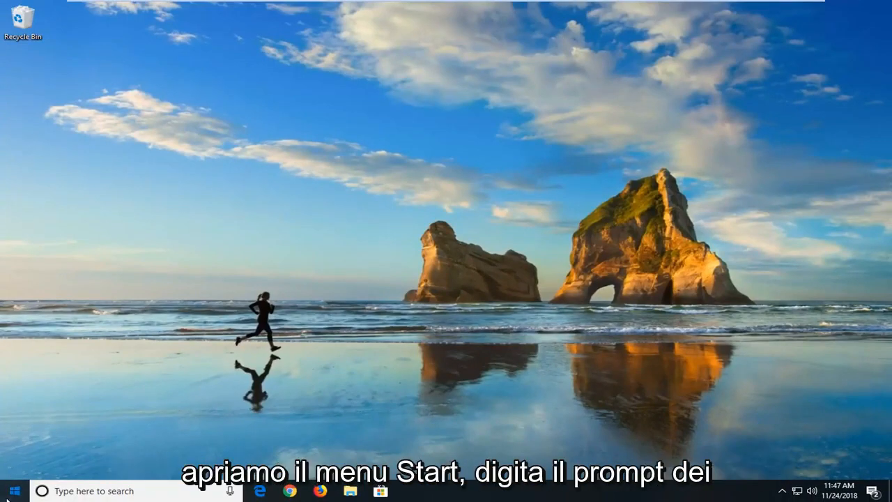
Step: Open Command Prompt as administrator, allow it to make changes, and reposition its window
{"action": "left_click", "coordinate": [13, 491]}
{"action": "type", "text": "command "}
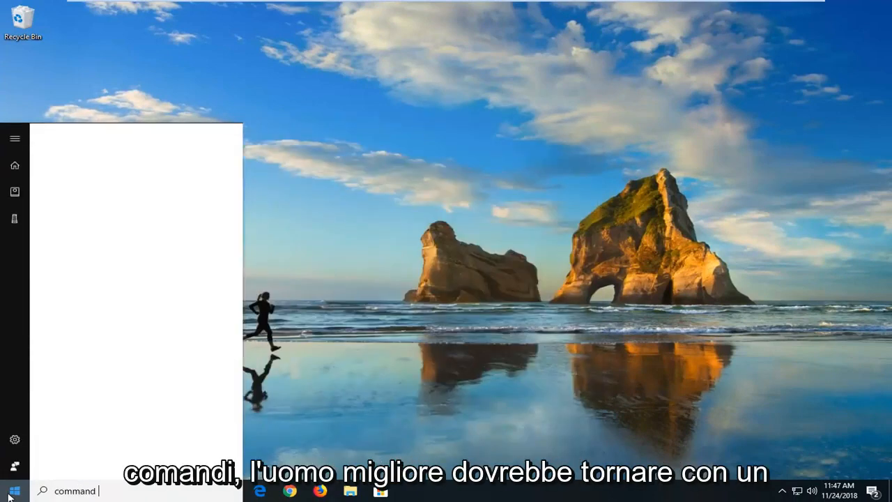
{"action": "type", "text": "prompt"}
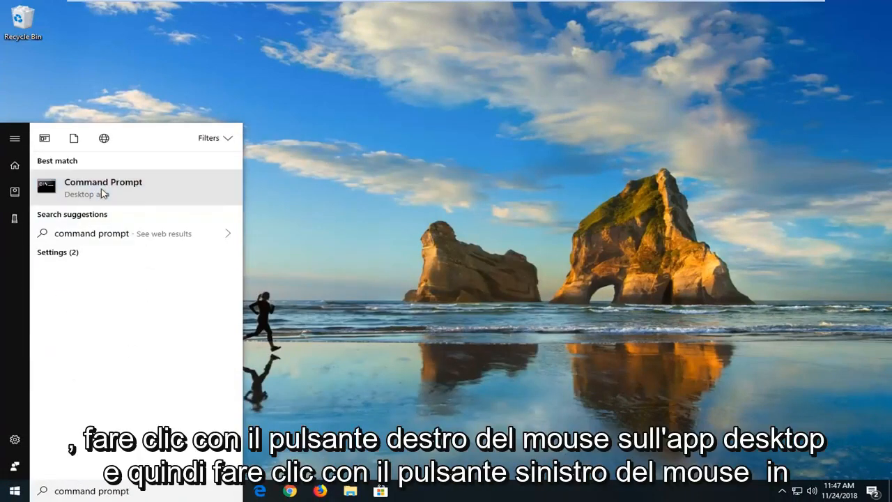
{"action": "right_click", "coordinate": [103, 192]}
{"action": "left_click", "coordinate": [120, 203]}
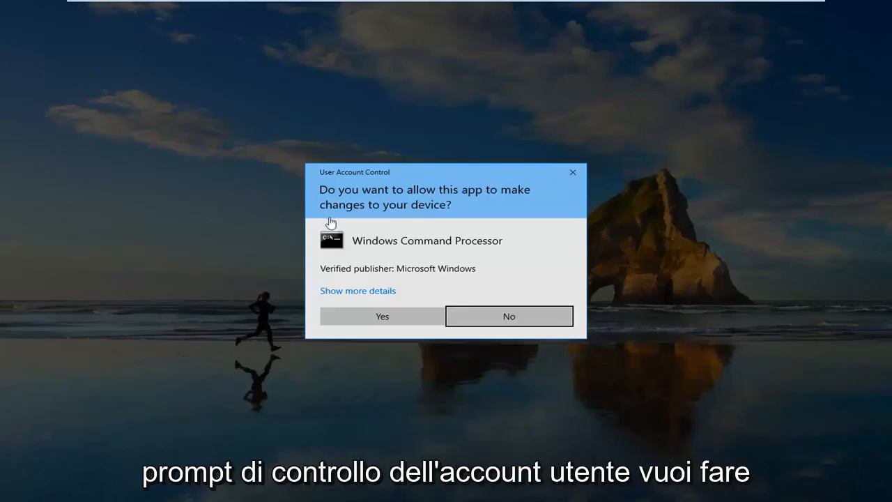
{"action": "left_click", "coordinate": [350, 321]}
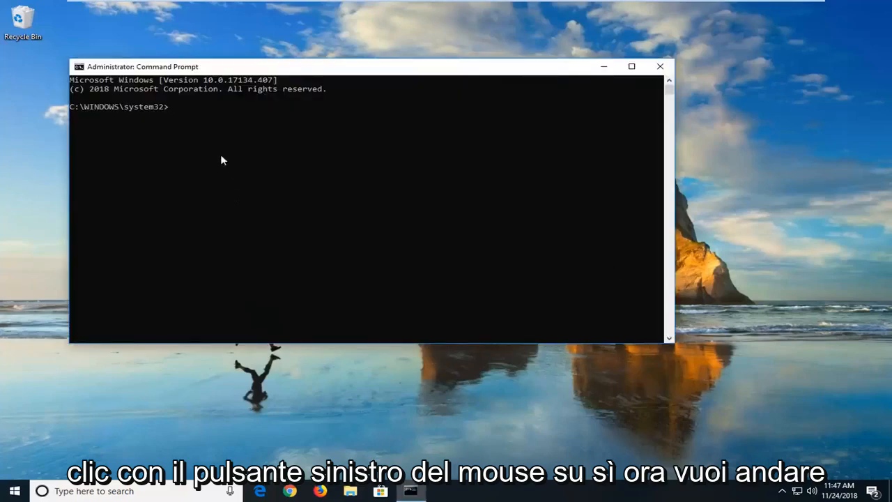
{"action": "left_click_drag", "start_coordinate": [191, 69], "coordinate": [273, 77]}
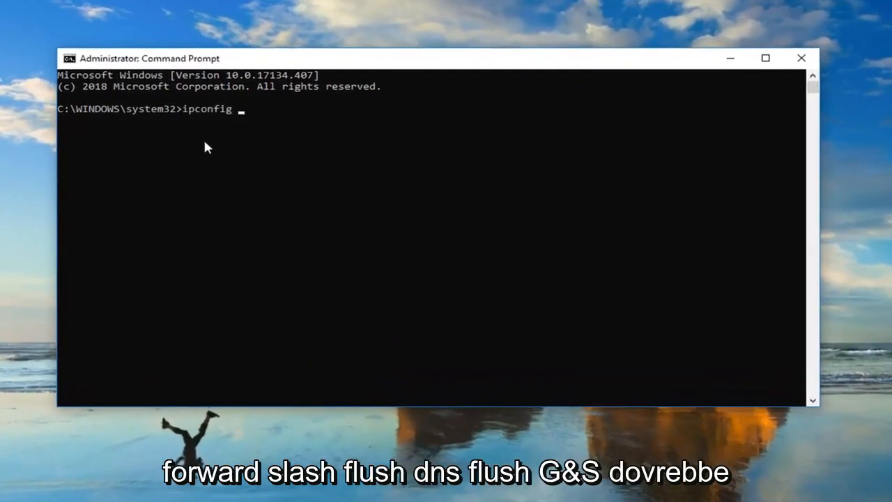
Step: Flush the DNS resolver cache with ipconfig /flushdns and close the Command Prompt
{"action": "type", "text": "/flushdns"}
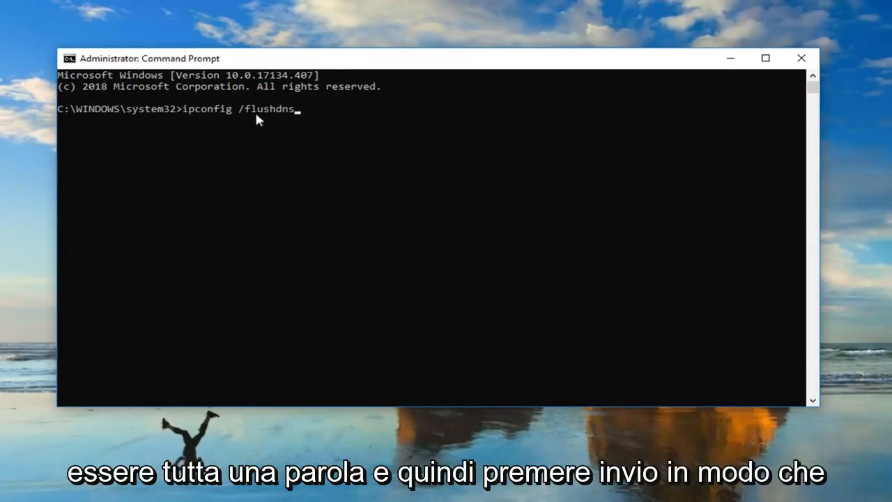
{"action": "key", "text": "Return"}
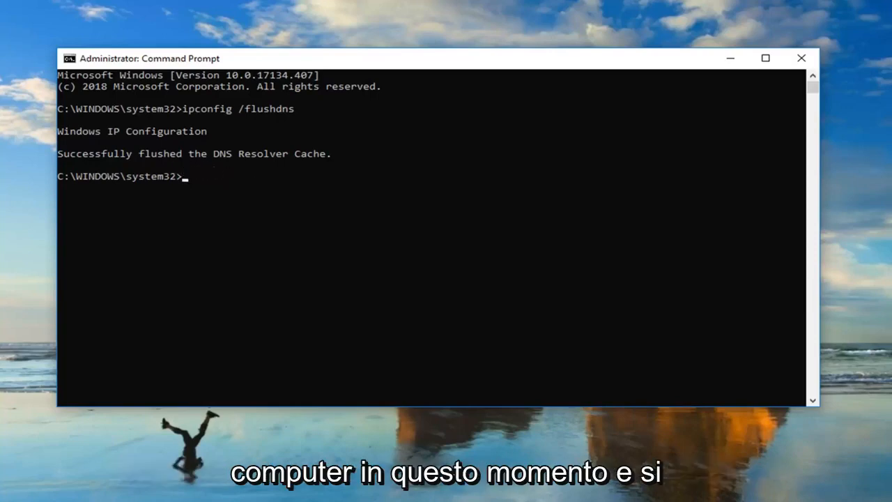
{"action": "left_click", "coordinate": [794, 60]}
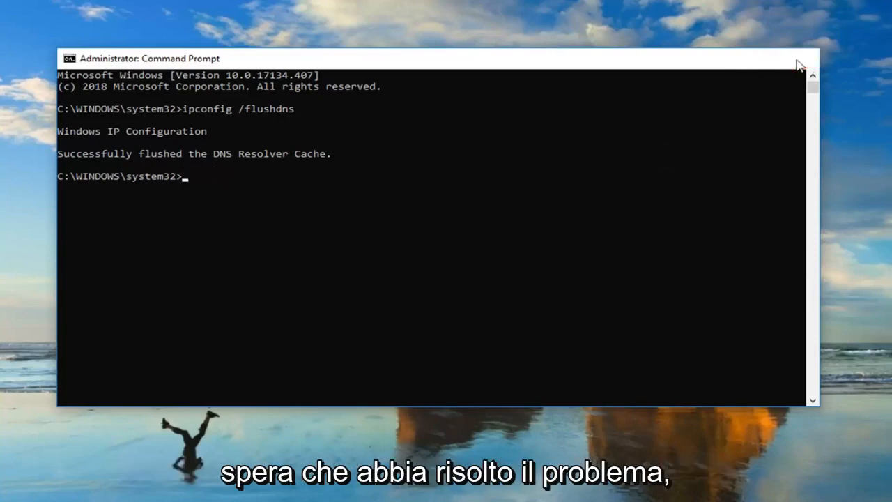